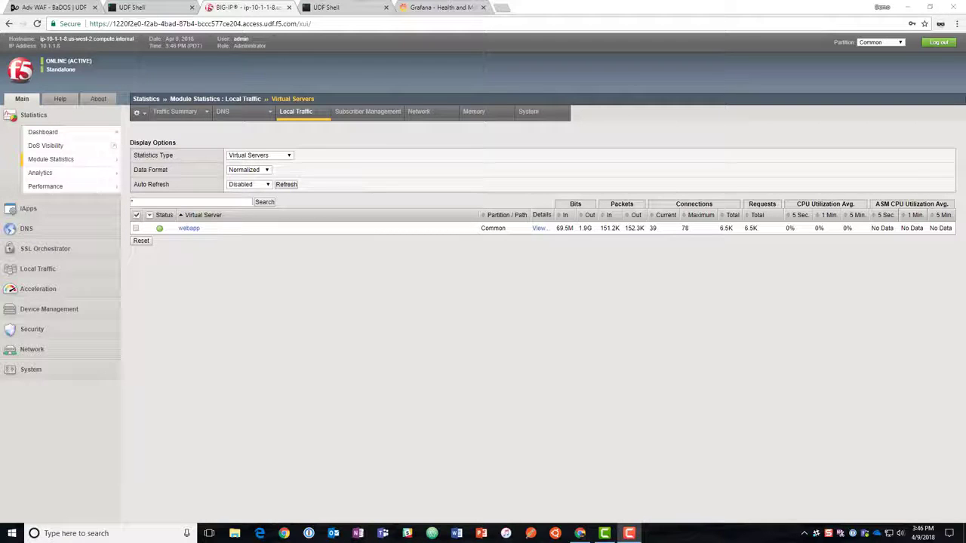
Create a new DoS protection profile named bados.
left_click(33, 329)
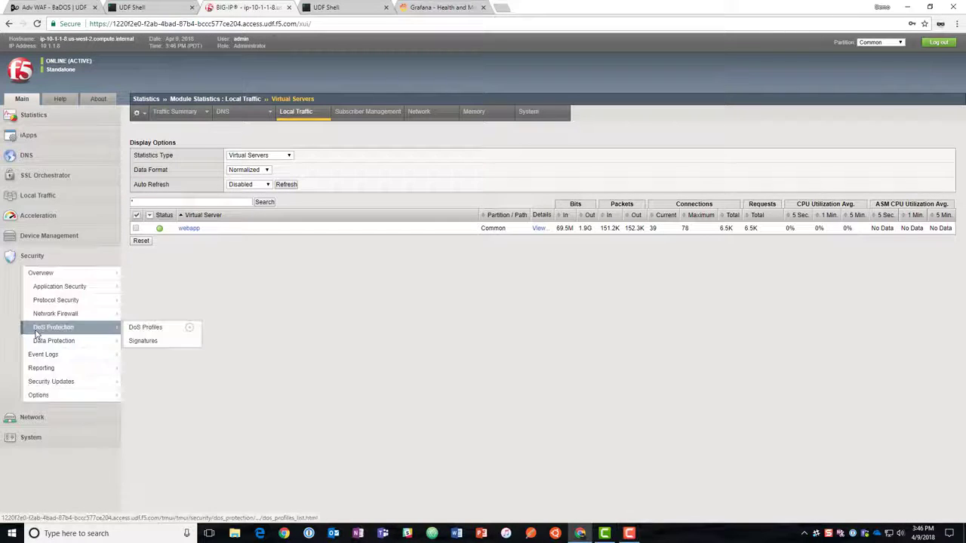
mouse_move(58, 328)
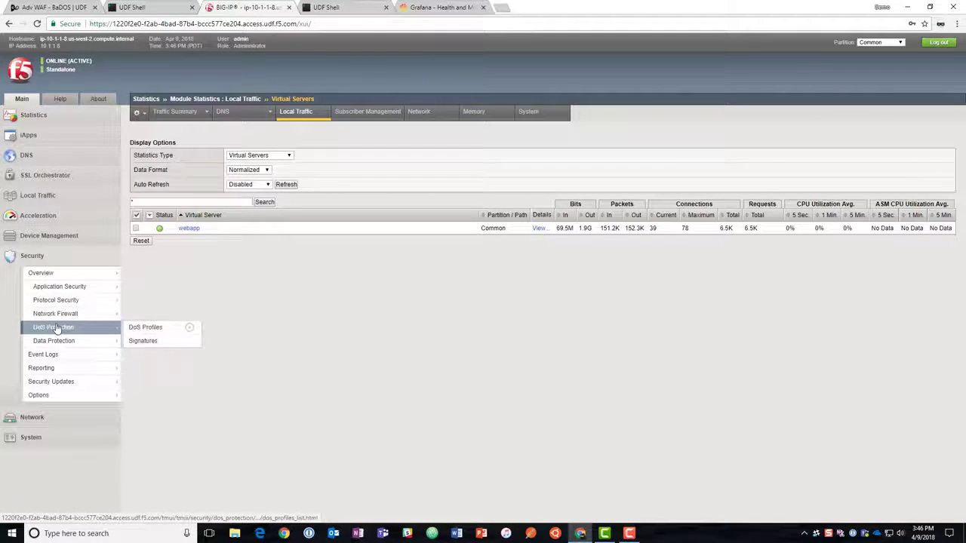
left_click(188, 328)
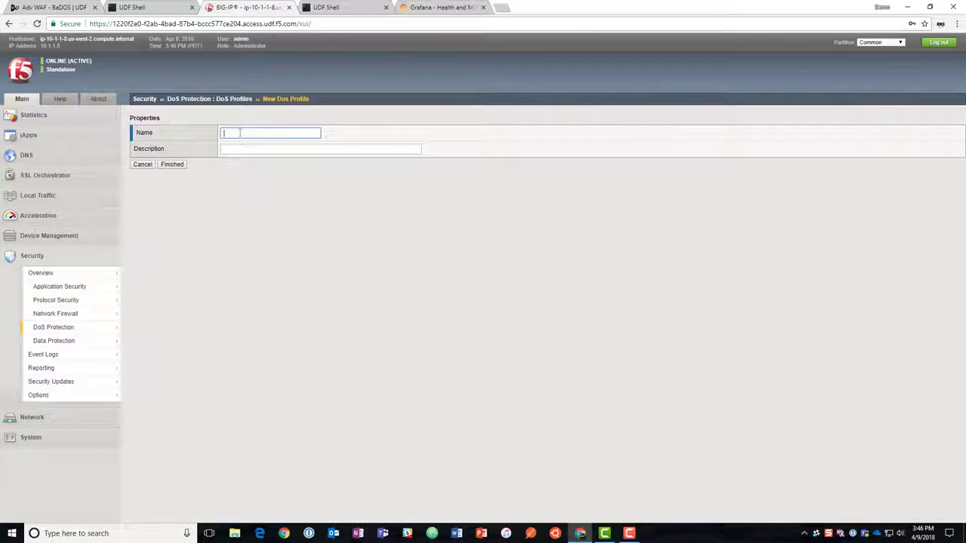
type("bados")
left_click(173, 165)
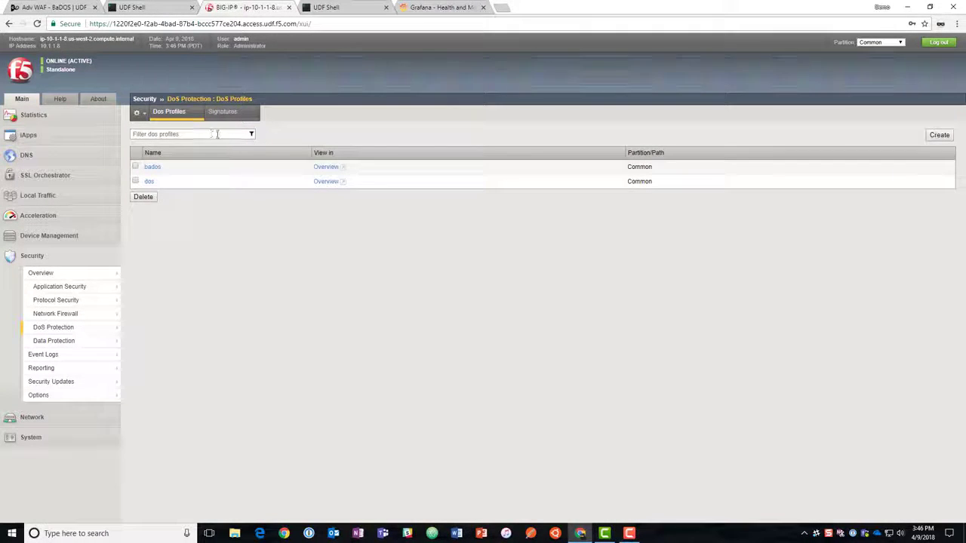
Open the bados DoS profile and enable Application Security in its general settings.
left_click(151, 166)
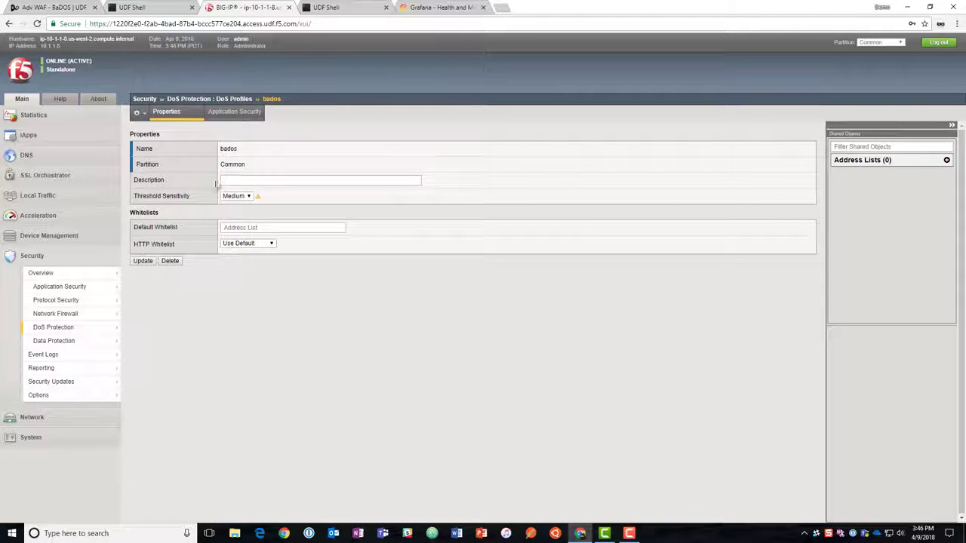
left_click(234, 121)
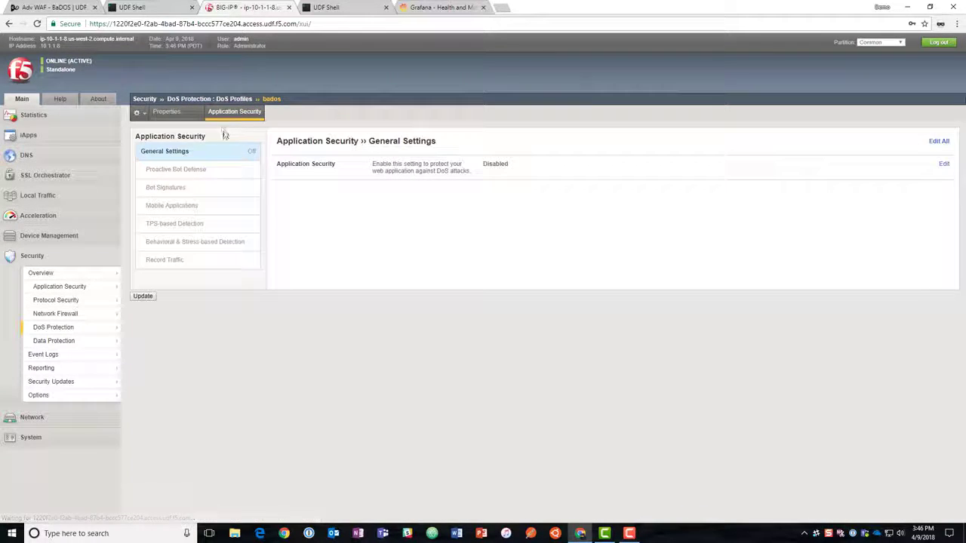
left_click(944, 164)
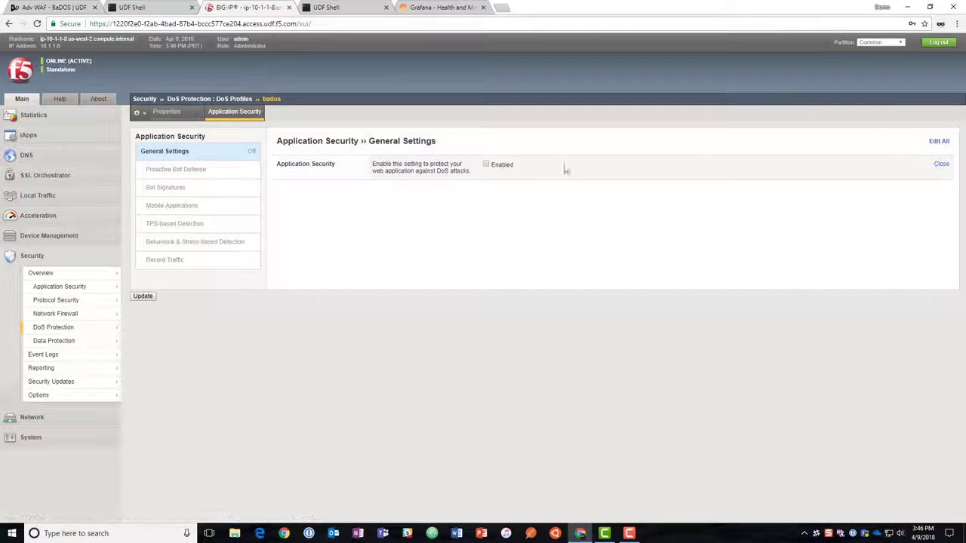
left_click(487, 165)
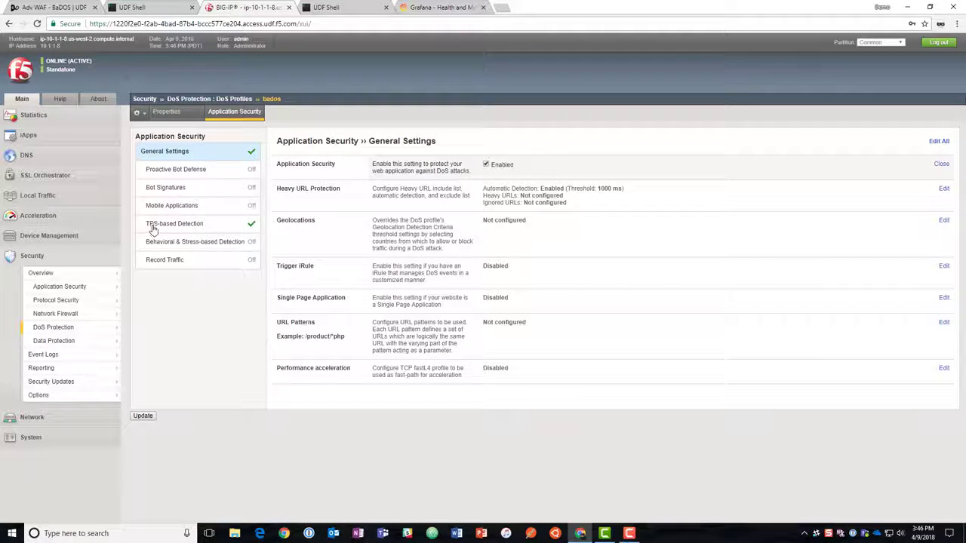
Set the operation mode of TPS-based Detection to Off in the bados profile.
left_click(153, 227)
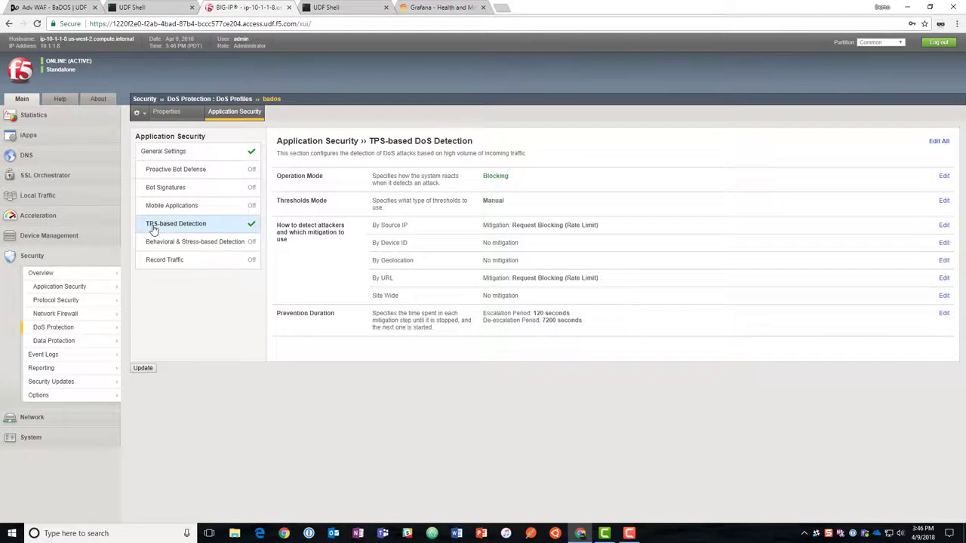
left_click(944, 178)
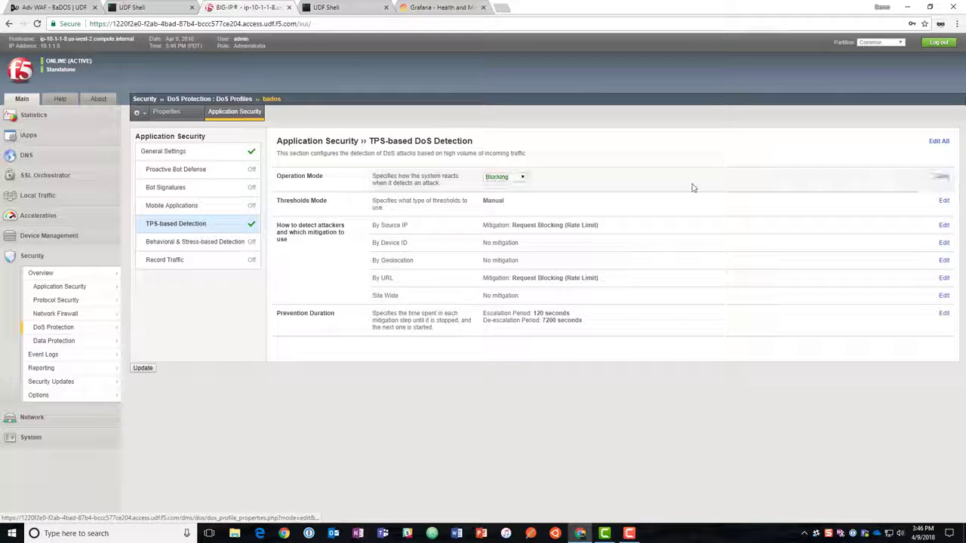
left_click(518, 178)
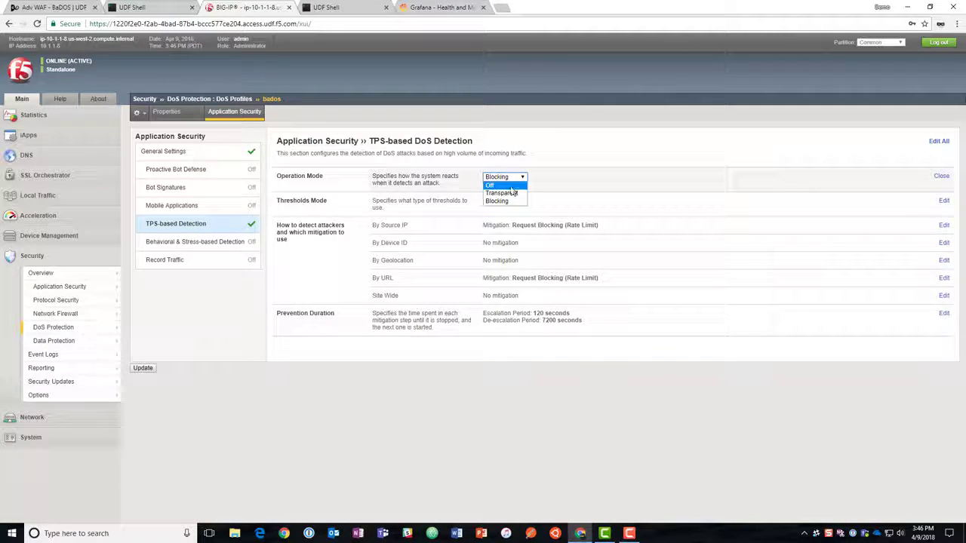
left_click(507, 185)
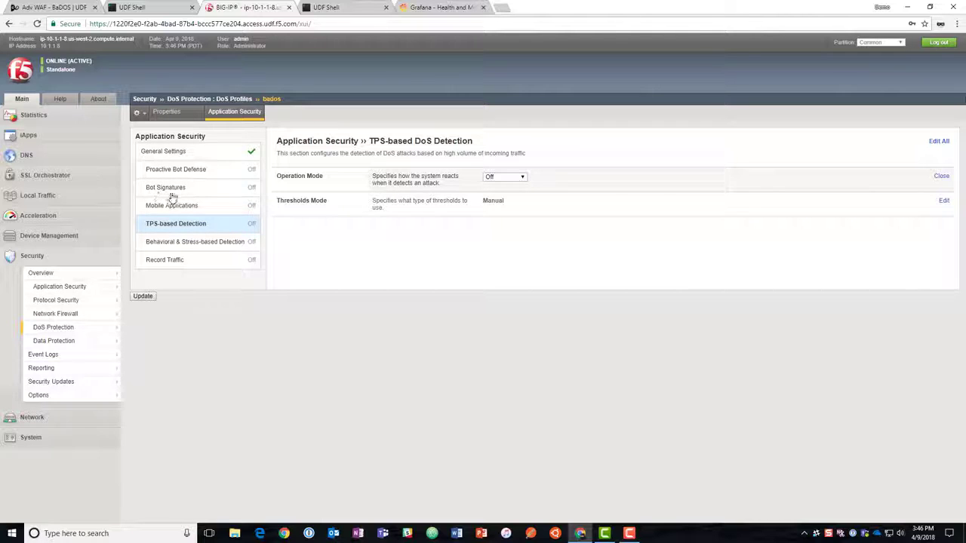
Set the operation mode of Behavioral & Stress-based Detection to Blocking in the bados profile.
left_click(183, 243)
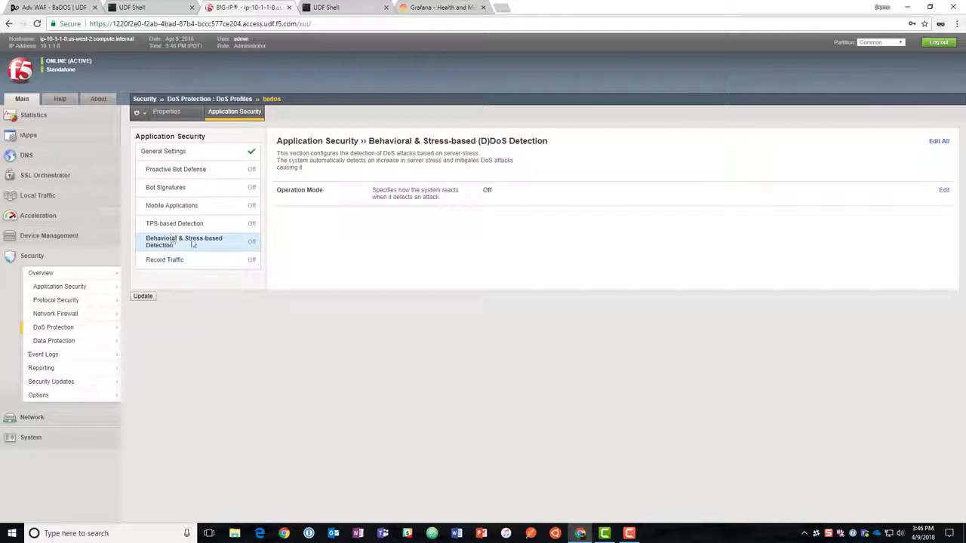
left_click(943, 192)
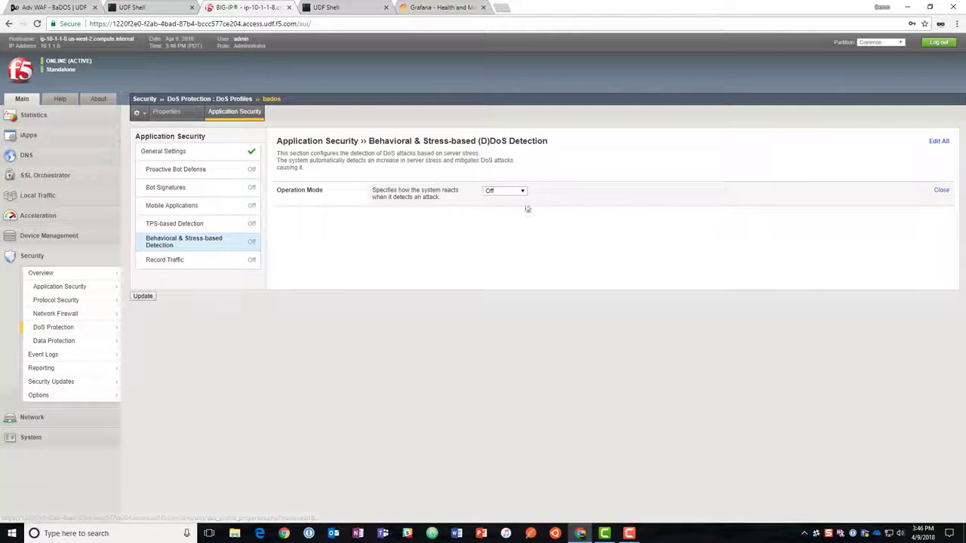
left_click(504, 191)
left_click(500, 216)
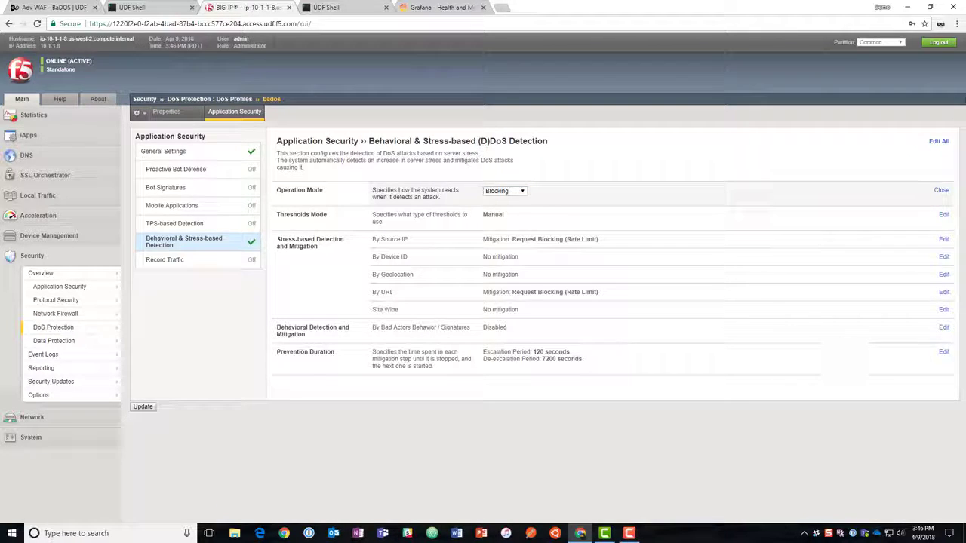
Enable bad actors behavior detection and request signatures detection with Standard protection mitigation, and save the bados profile.
left_click(944, 328)
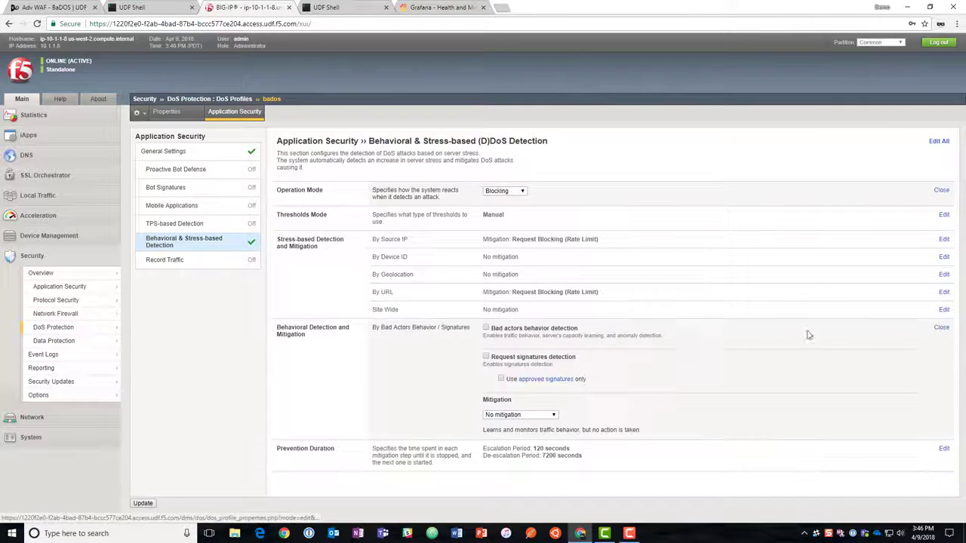
left_click(486, 329)
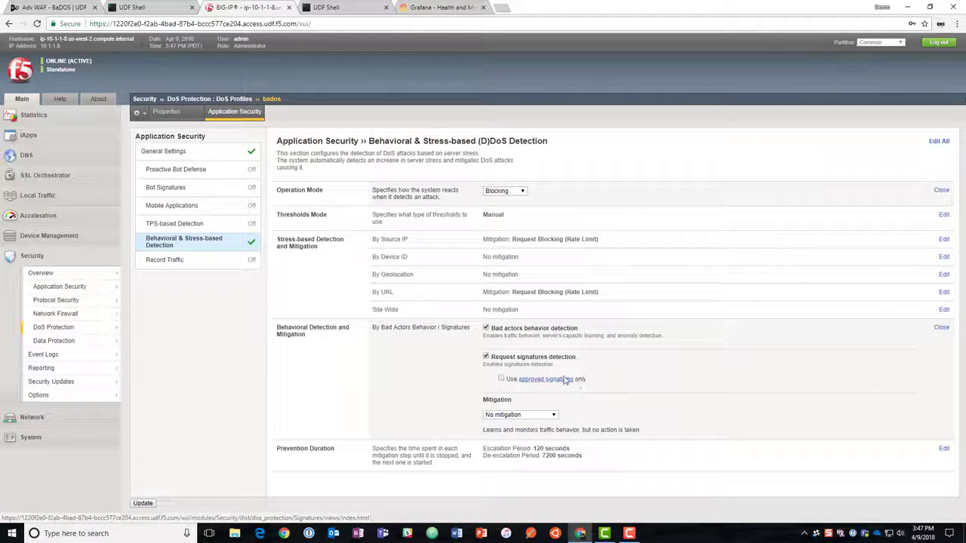
left_click(555, 415)
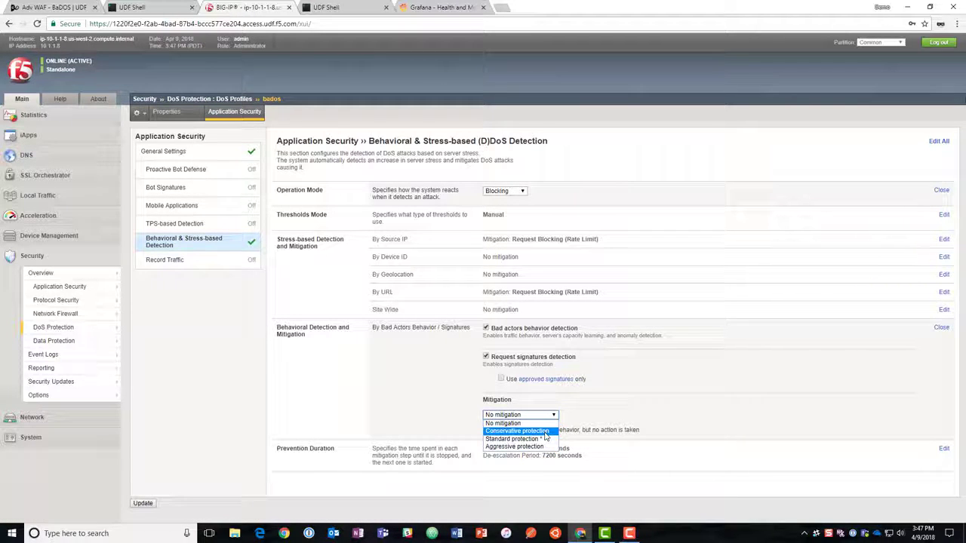
left_click(545, 432)
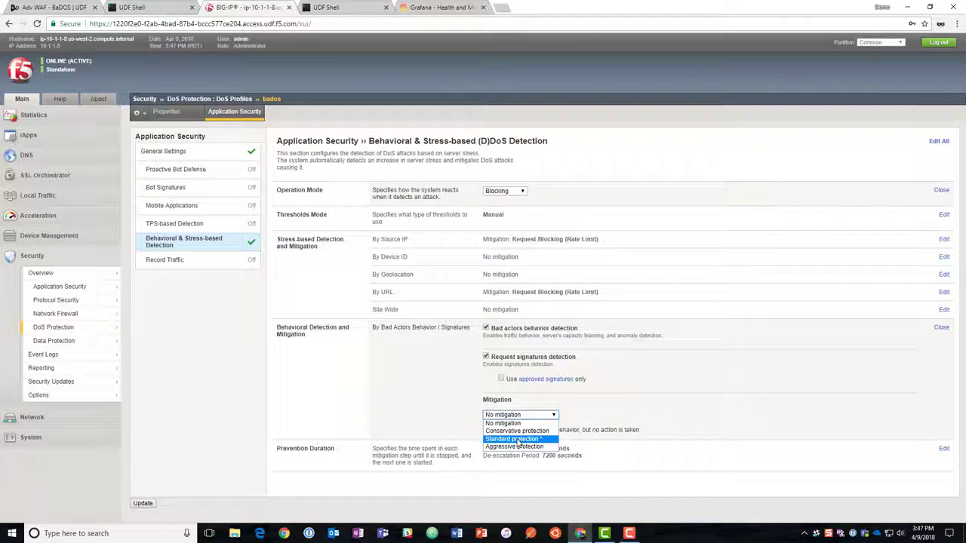
left_click(517, 441)
scroll(664, 450, "down", 1)
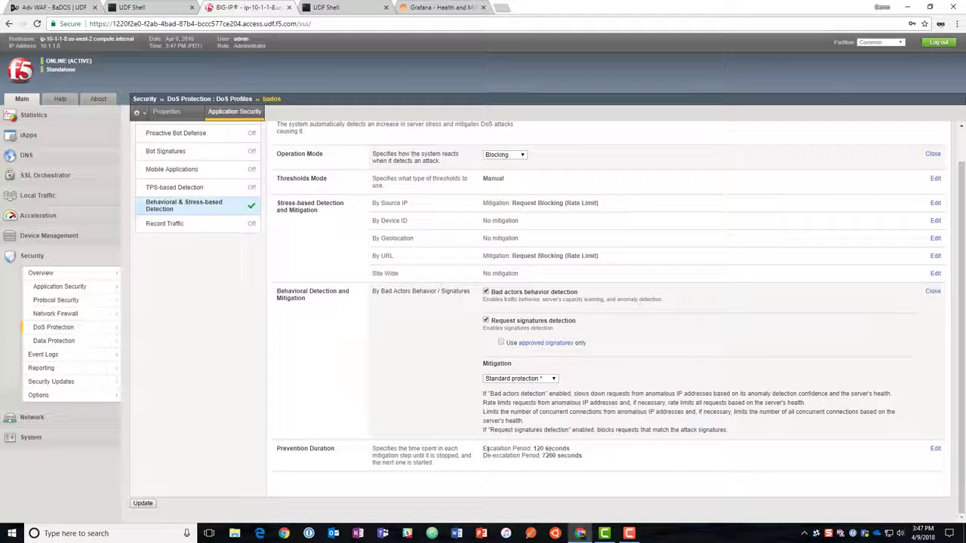
left_click(145, 504)
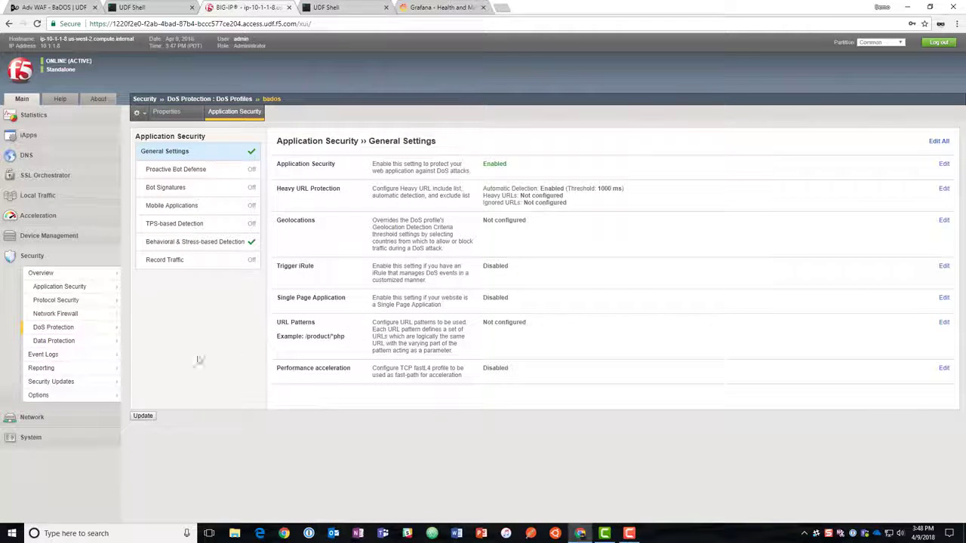
Create a security logging profile named bados-logging with DoS Protection and its local publisher enabled.
mouse_move(83, 354)
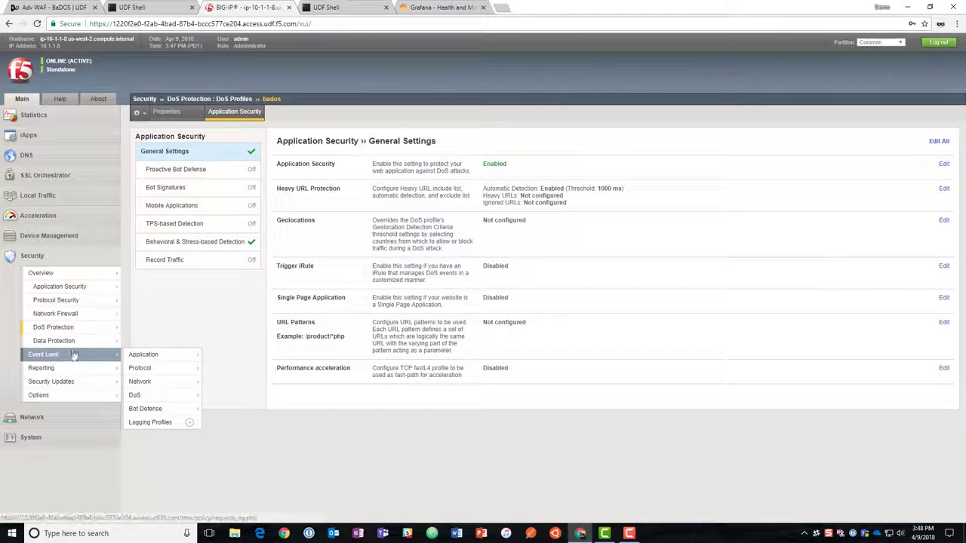
left_click(190, 423)
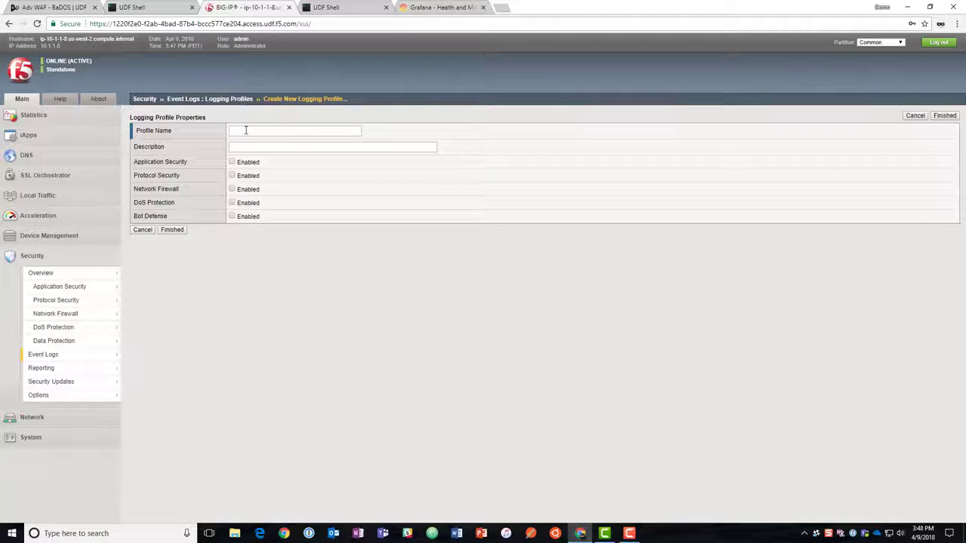
left_click(245, 129)
type("bados-lo")
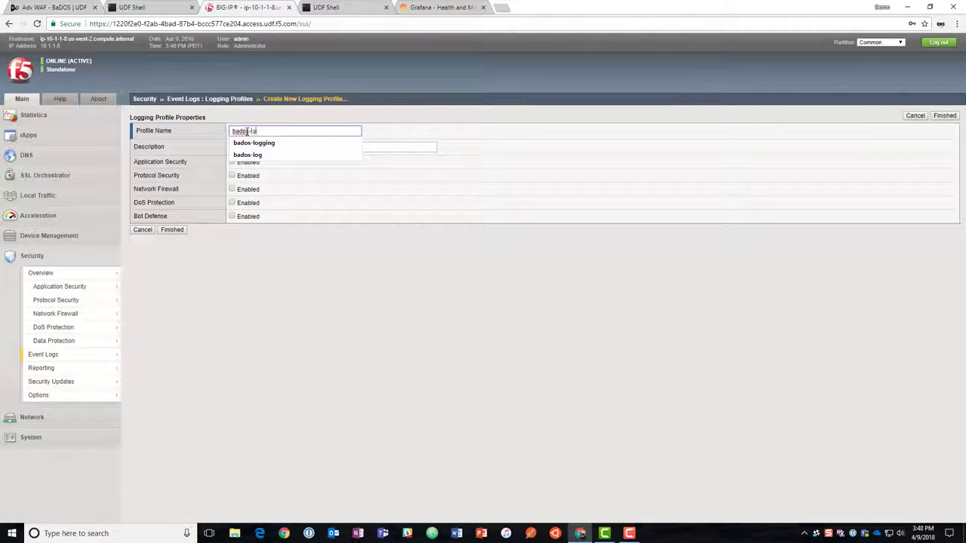
type("gging")
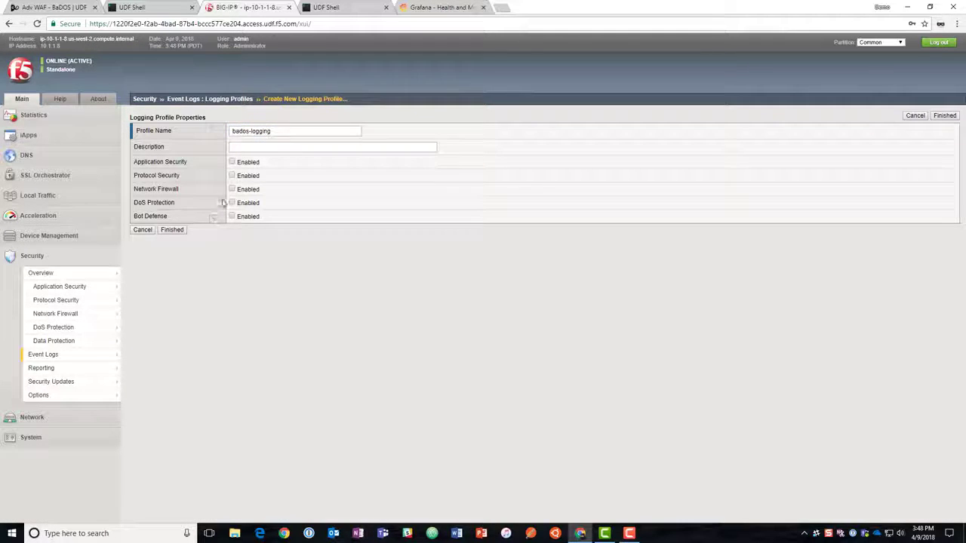
left_click(232, 202)
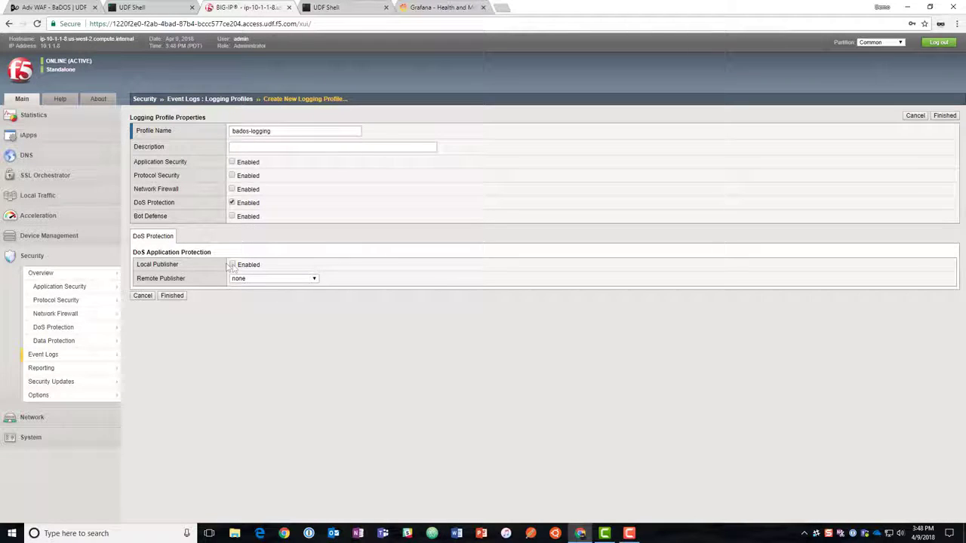
left_click(232, 264)
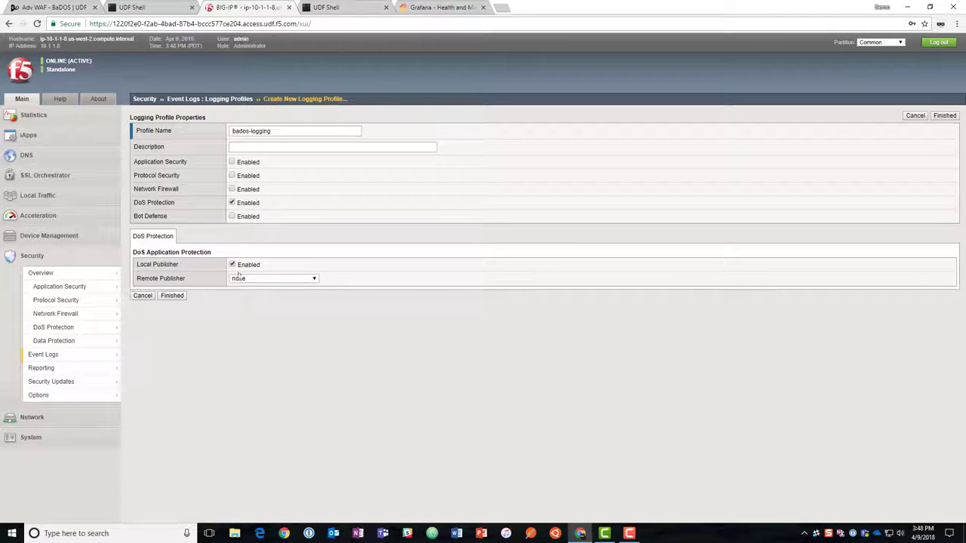
left_click(176, 295)
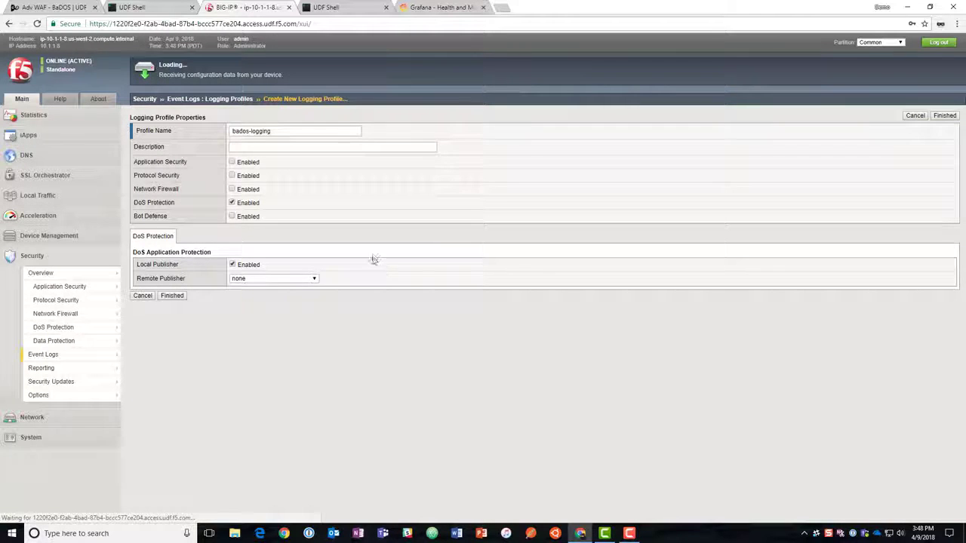
Enable the DoS Protection Profile with bados in the security policies of the webapp virtual server.
left_click(42, 195)
left_click(82, 226)
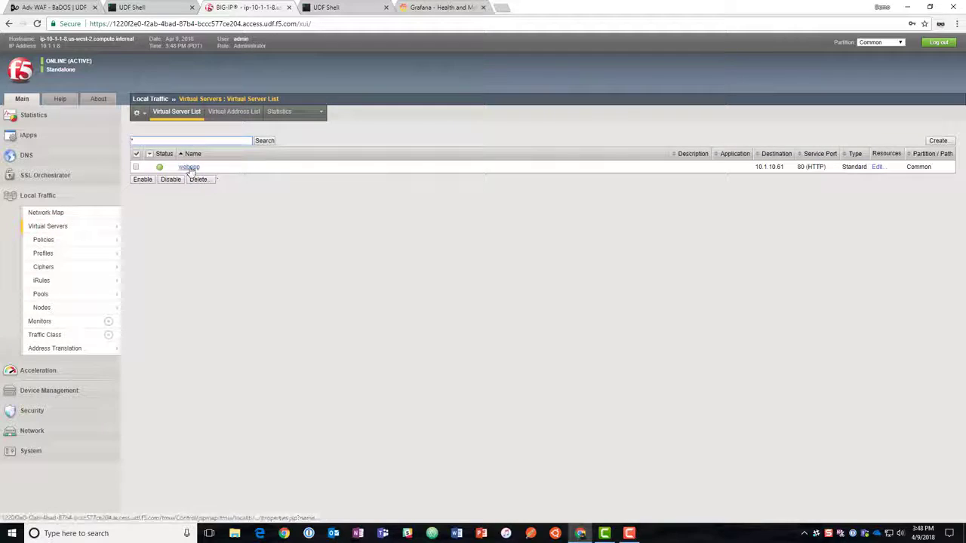
left_click(352, 175)
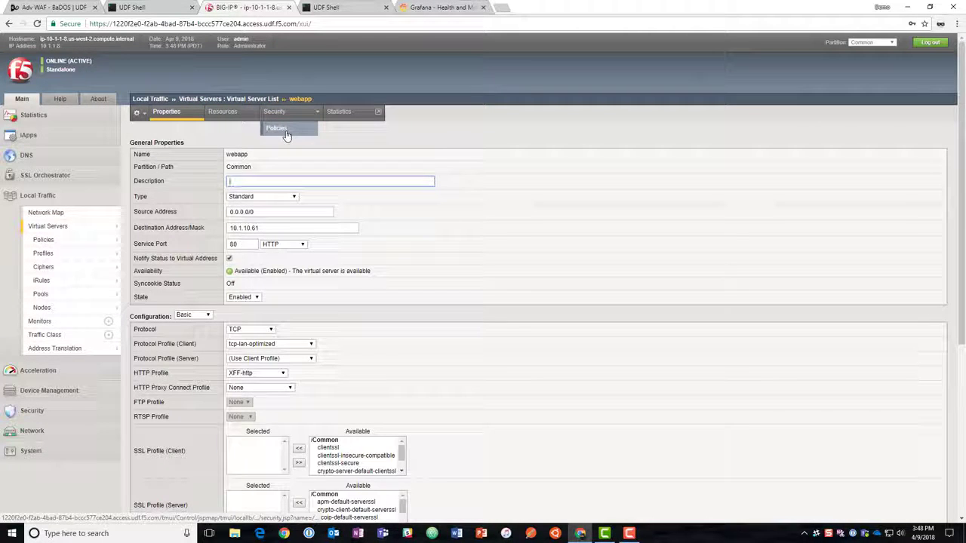
left_click(277, 128)
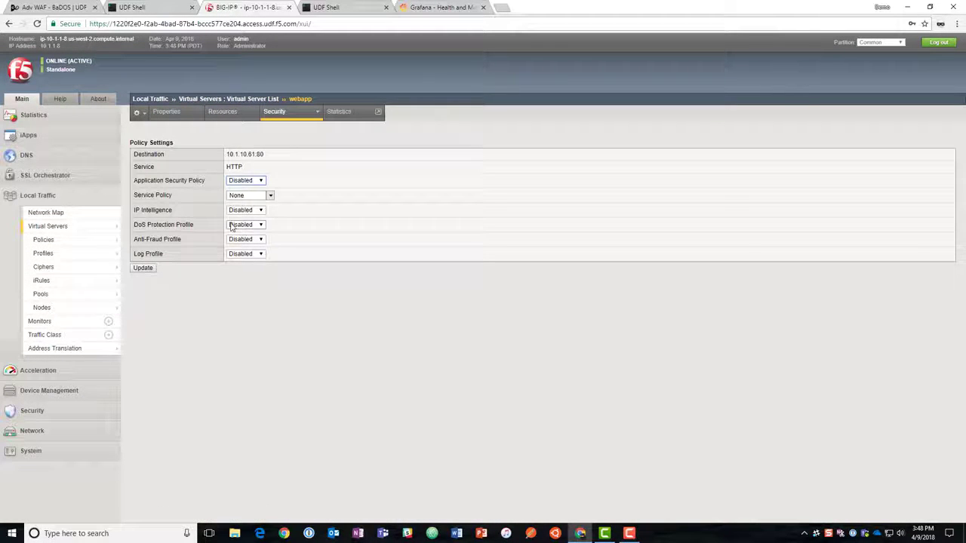
left_click(252, 225)
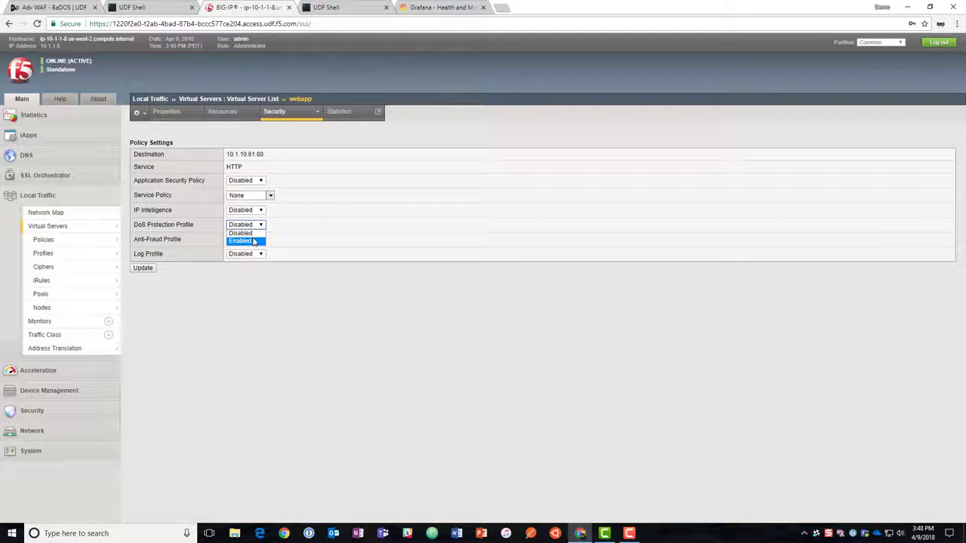
left_click(253, 242)
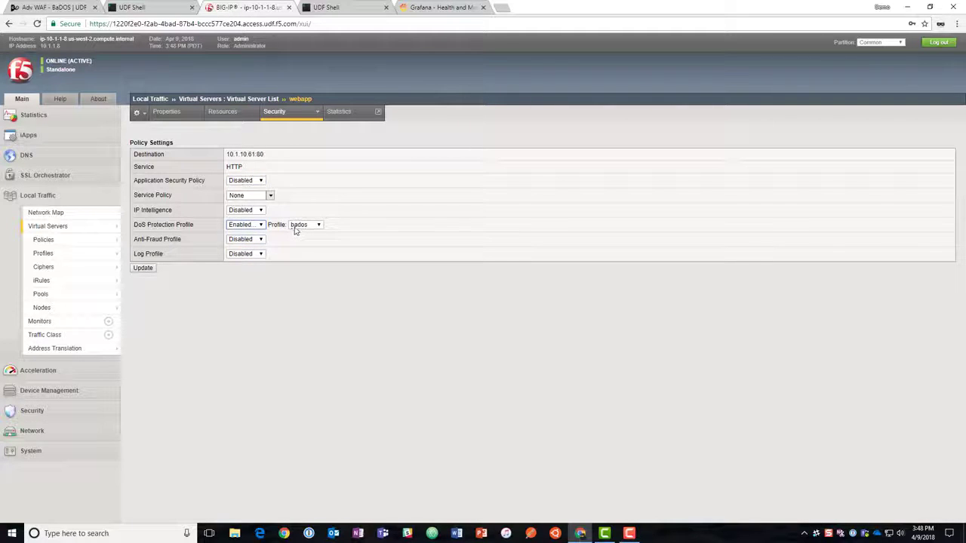
Enable the Log Profile for webapp and add bados-logging to the selected profiles.
left_click(240, 254)
left_click(245, 271)
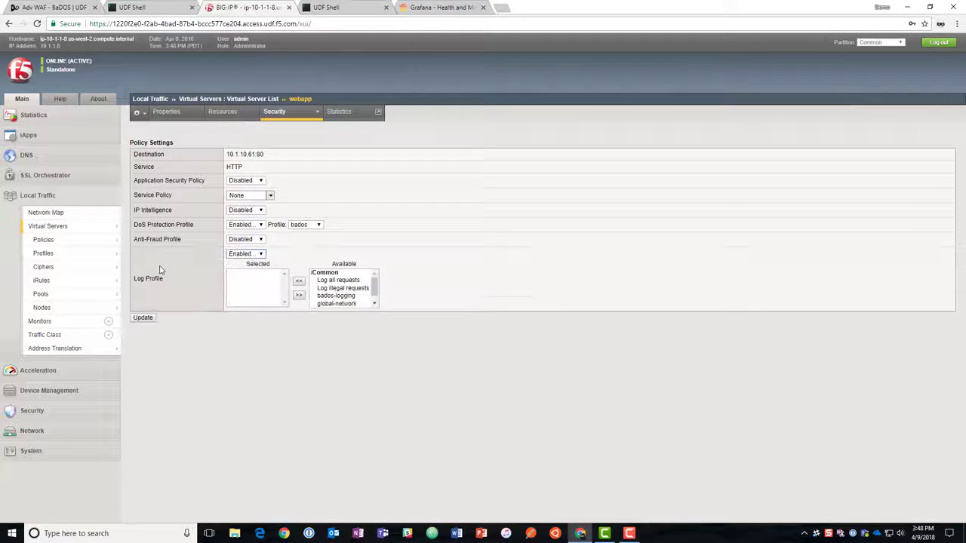
left_click(336, 295)
left_click(298, 280)
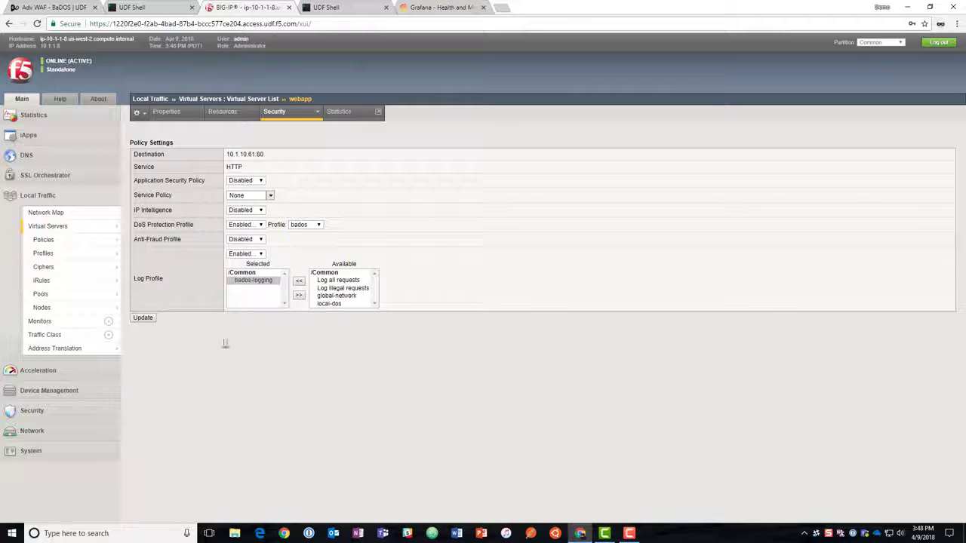
Save the updated security policy settings of the webapp virtual server.
left_click(140, 317)
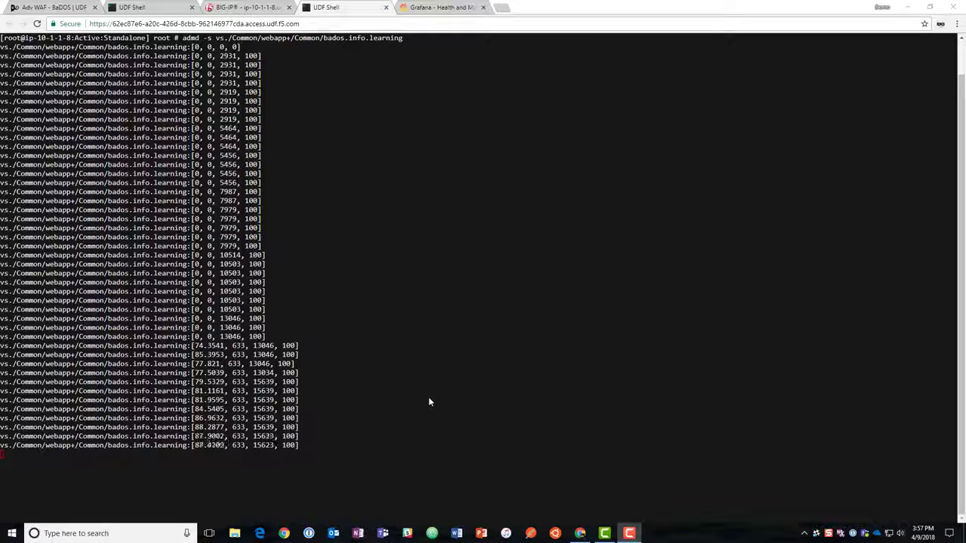
Switch to the Grafana Health and Mitigations dashboard and examine webapp's attack status, base metrics, health and mitigation graphs.
key("ctrl+Tab")
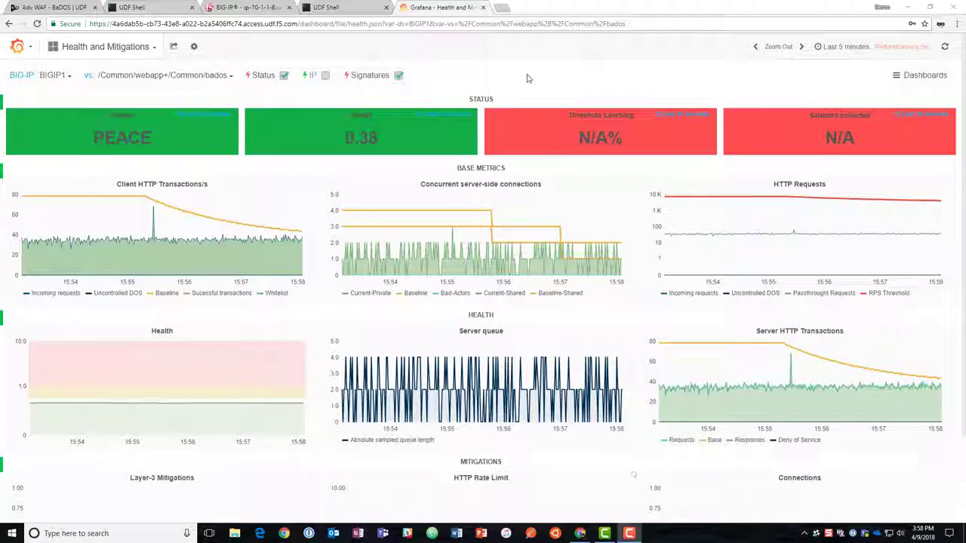
scroll(528, 79, "down", 2)
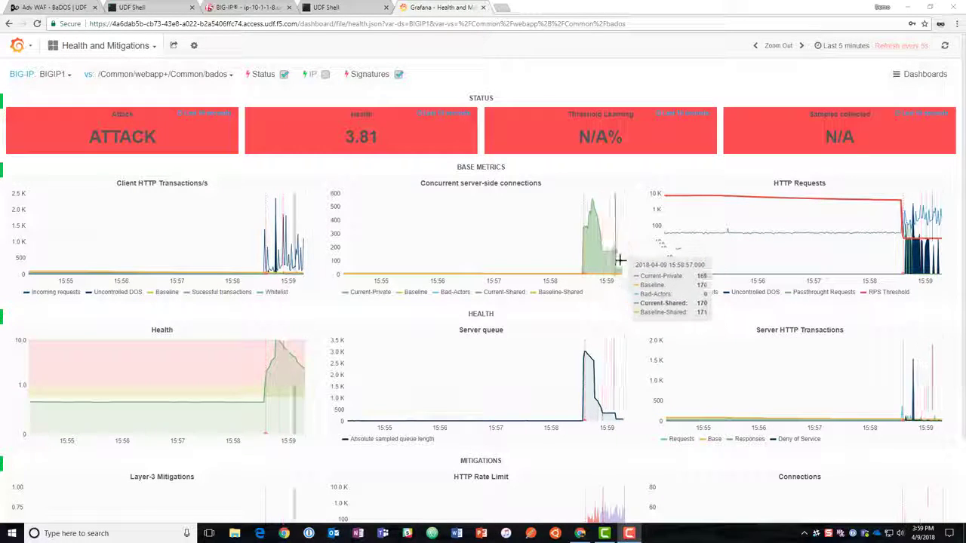
scroll(643, 289, "down", 3)
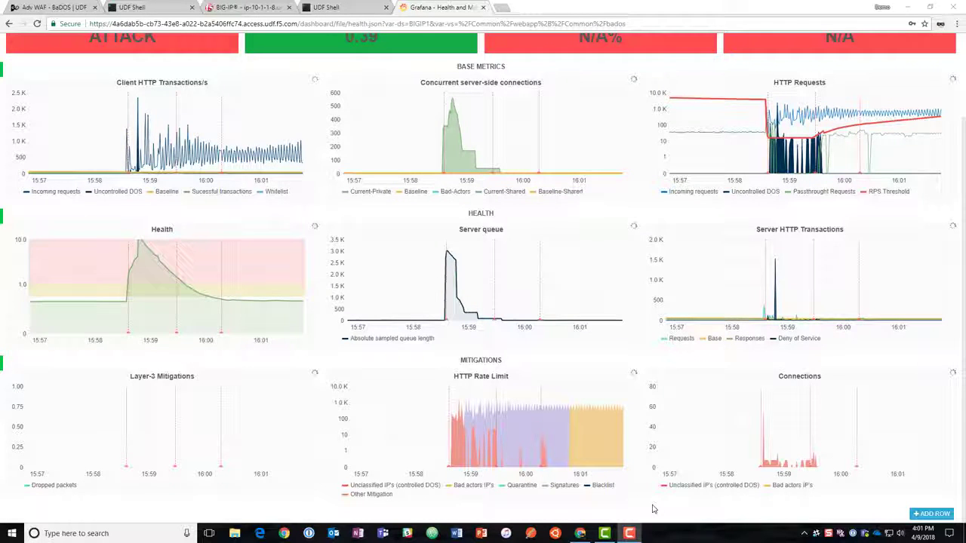
Switch to BIG-IP, open the DoS reporting dashboard and filter it by the ongoing high-severity attack.
left_click(245, 7)
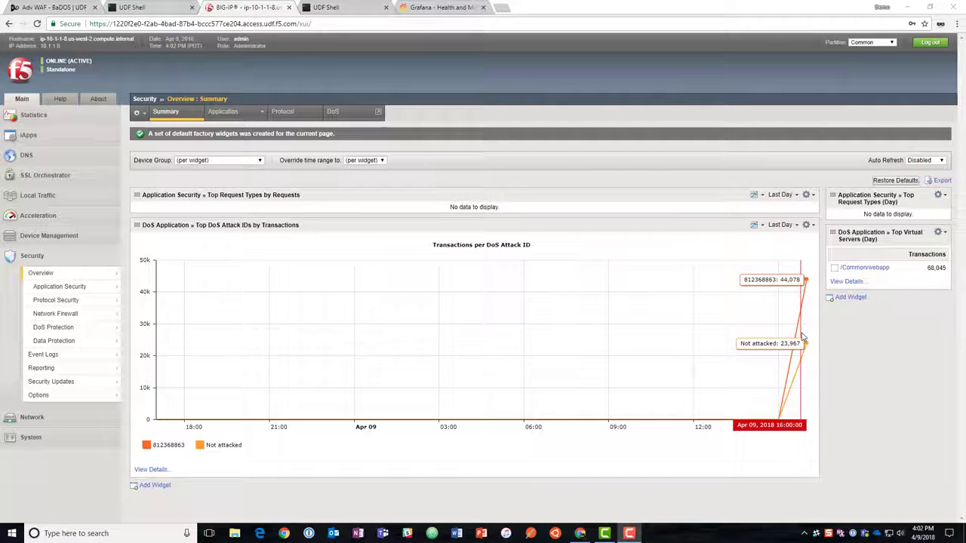
left_click(355, 118)
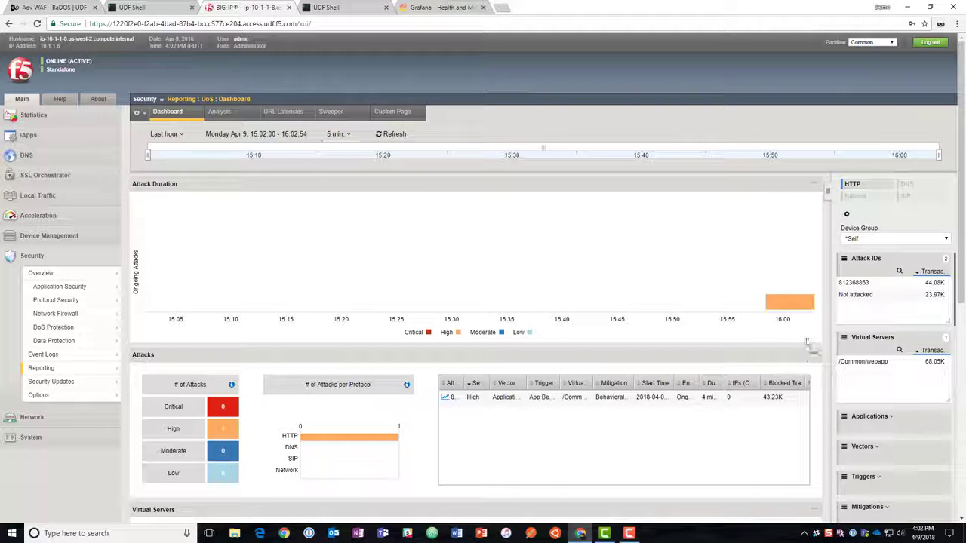
mouse_move(785, 305)
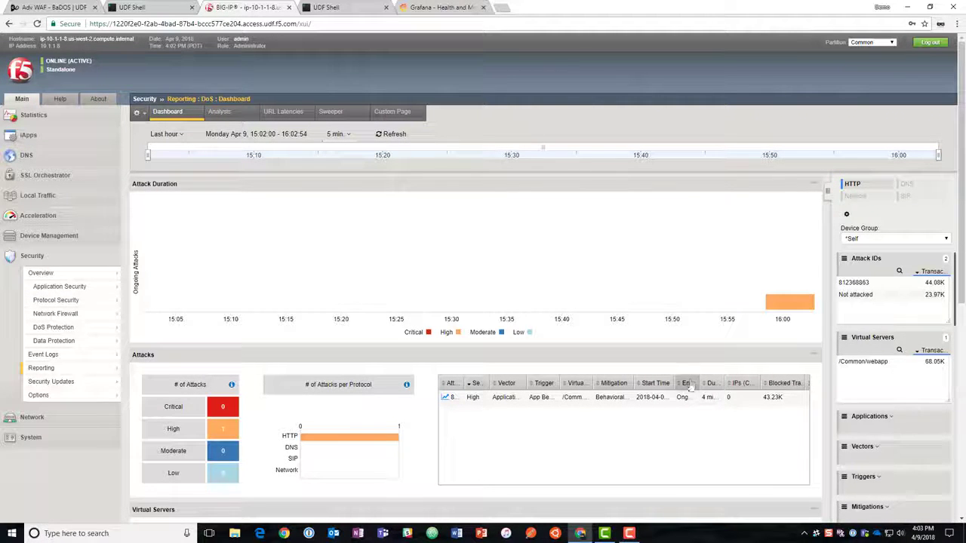
left_click(794, 310)
left_click(868, 283)
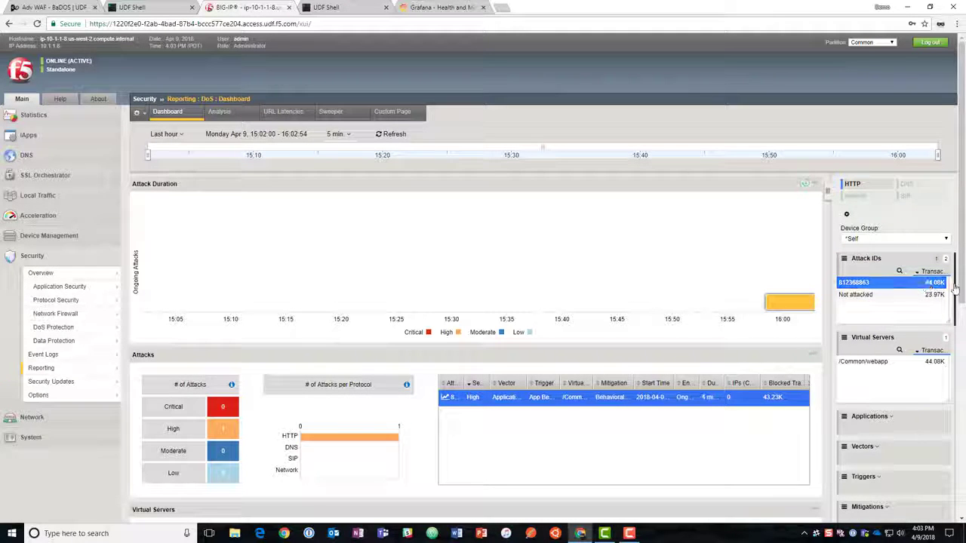
Review the attack and virtual server details and filter the DoS dashboard by the /Common/webapp virtual server.
scroll(959, 300, "down", 1)
scroll(958, 300, "down", 3)
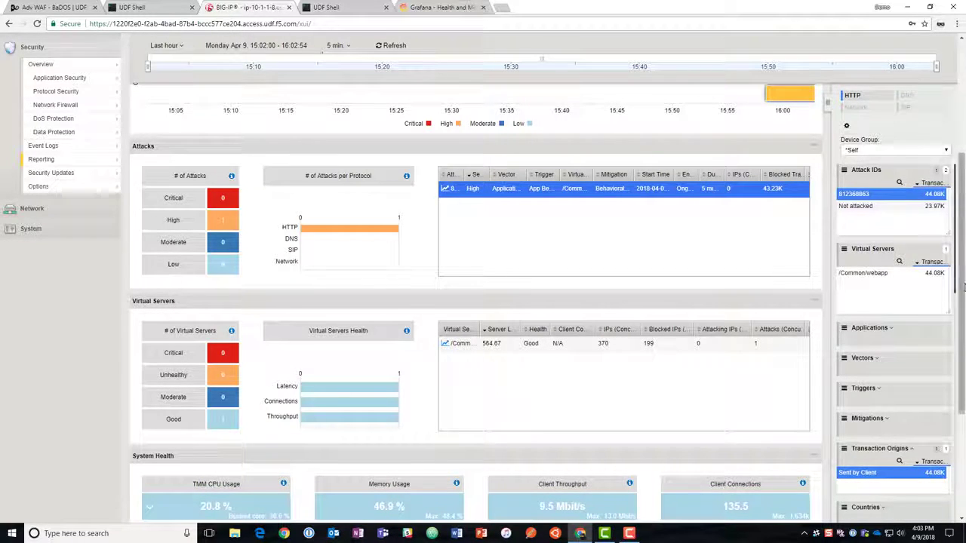
scroll(954, 279, "down", 3)
scroll(948, 261, "up", 4)
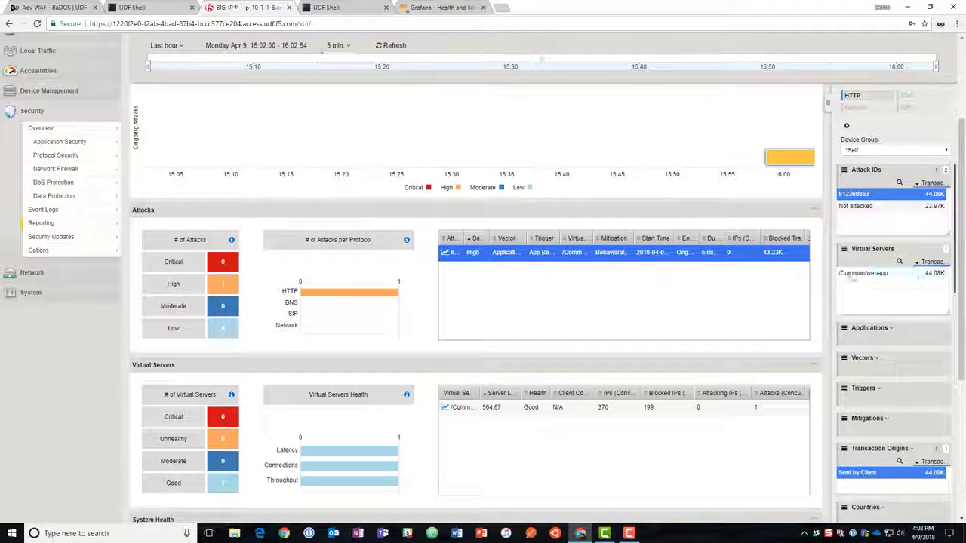
left_click(867, 273)
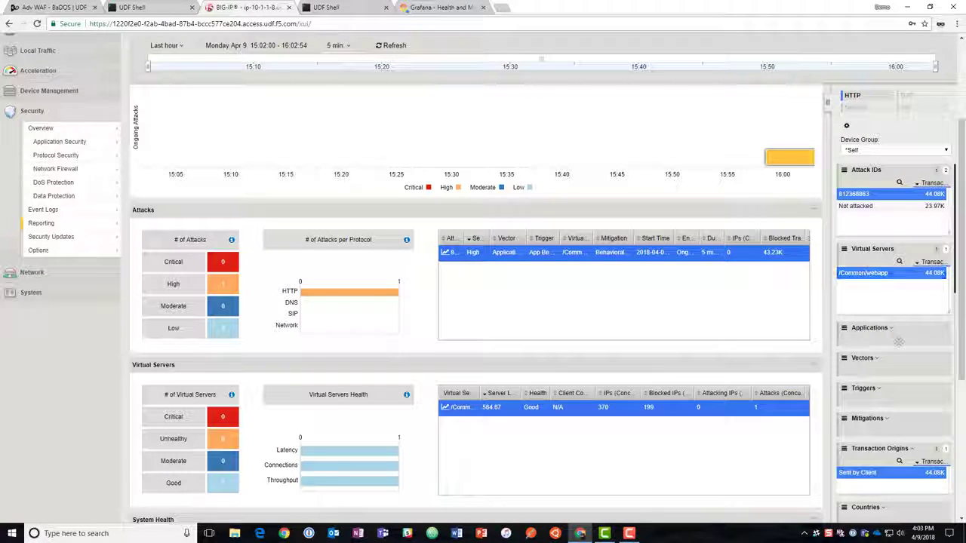
Review the system health and countries data and filter the DoS dashboard by Behavioral Mitigation.
left_click_drag(962, 253, 962, 403)
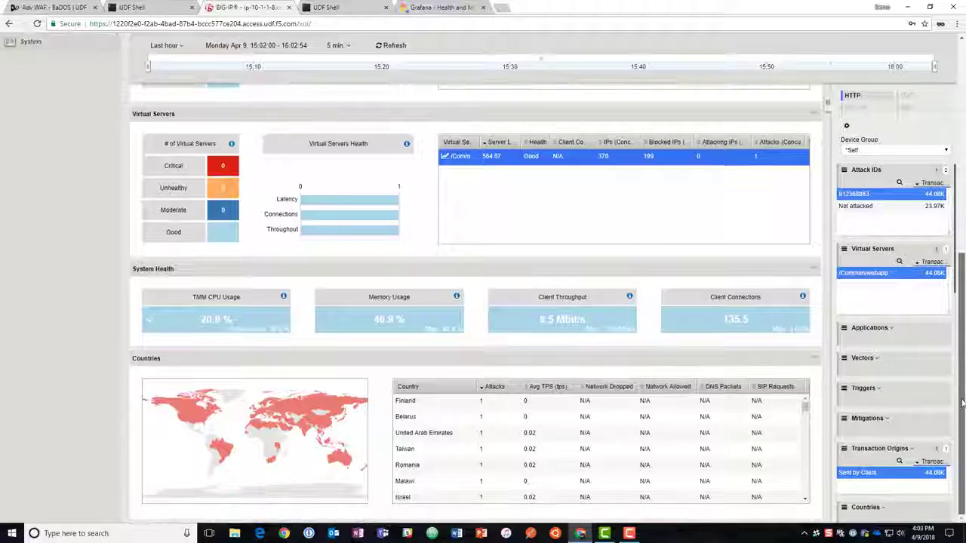
left_click(867, 418)
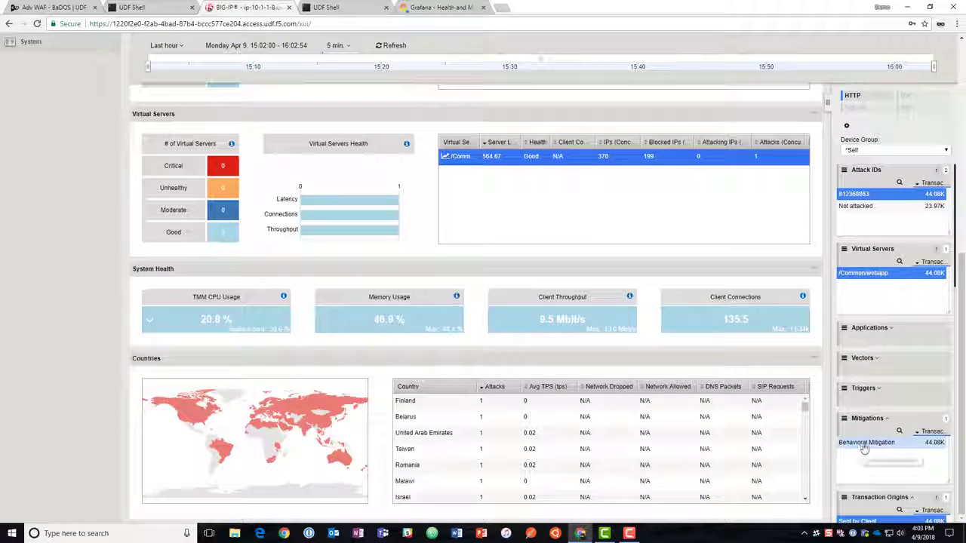
left_click(867, 450)
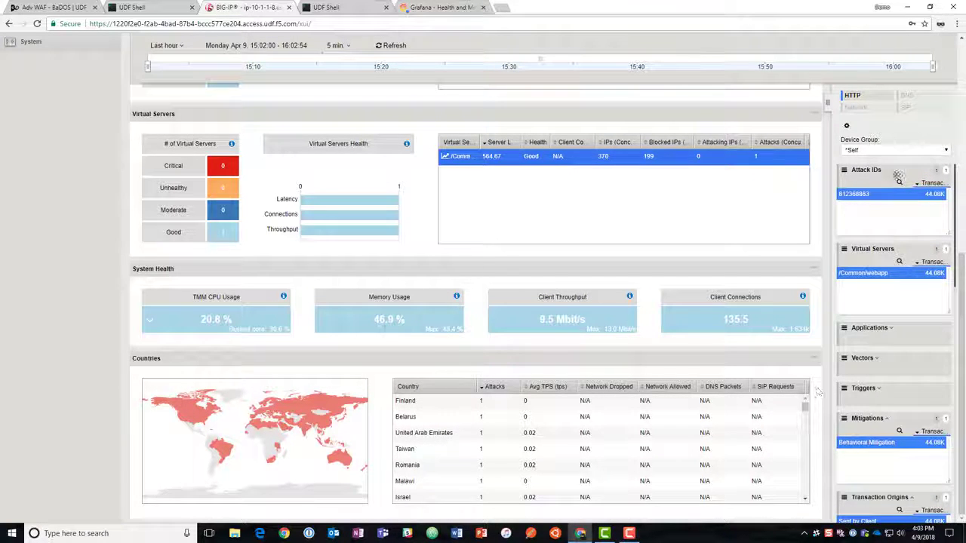
scroll(817, 392, "up", 3)
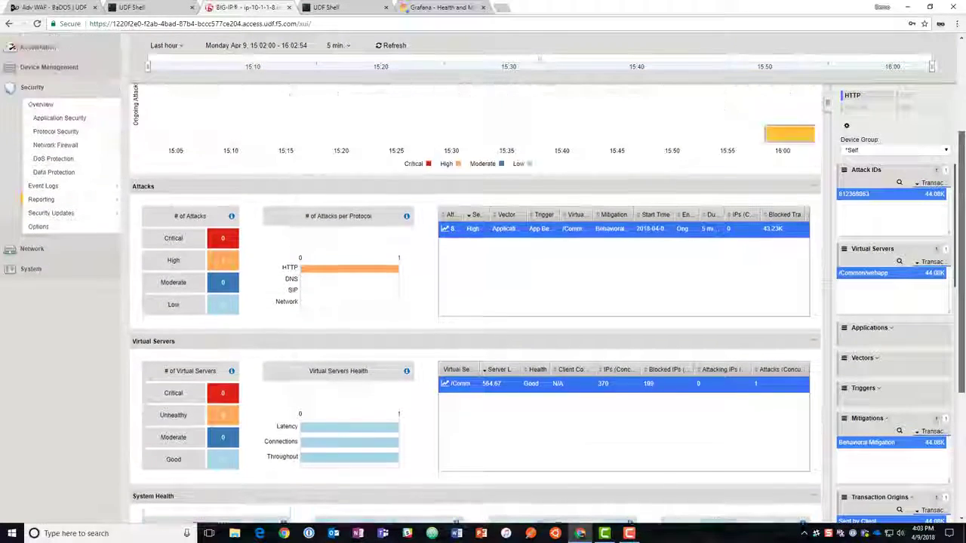
scroll(855, 111, "up", 2)
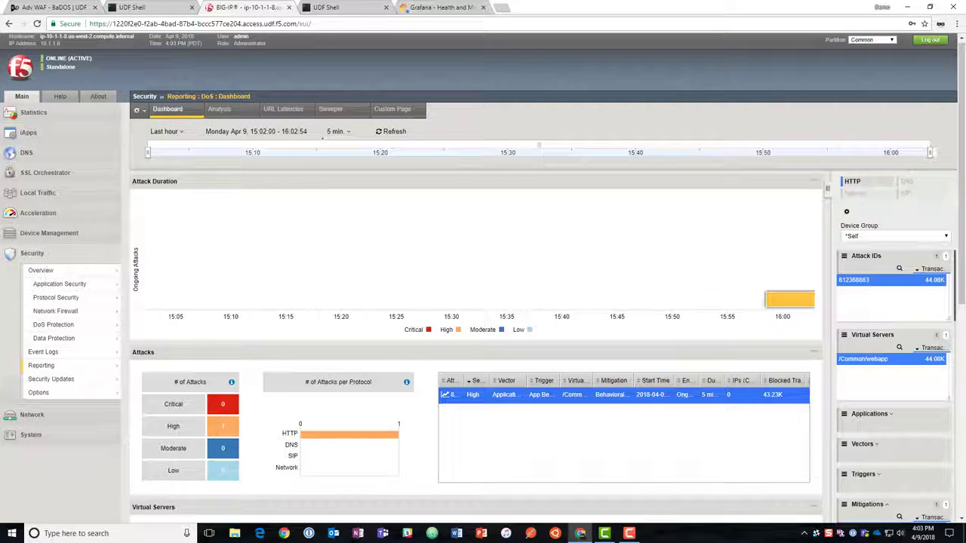
Switch to the BIG-IP UDF Shell and rerun the second most recent command from its history.
key("ctrl+Tab")
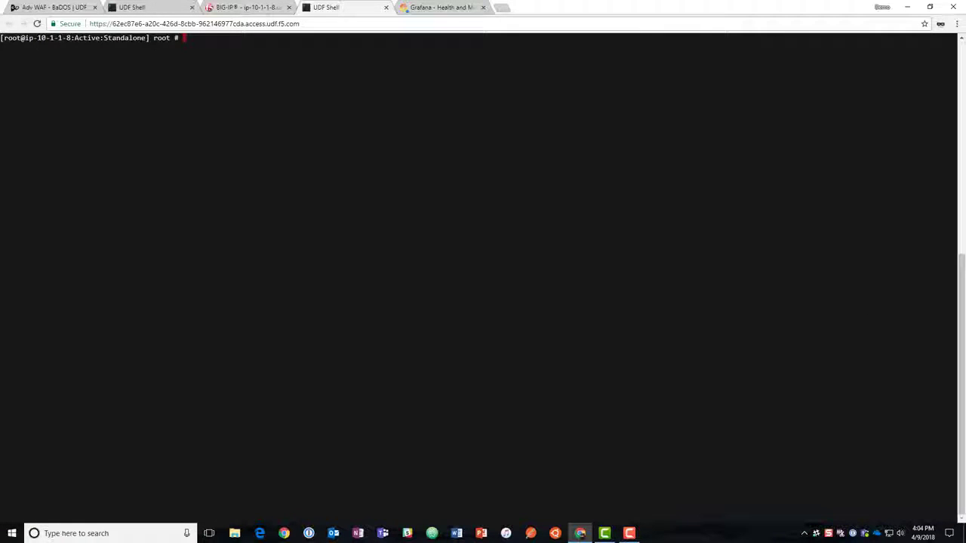
key("Up")
key("Up")
key("Return")
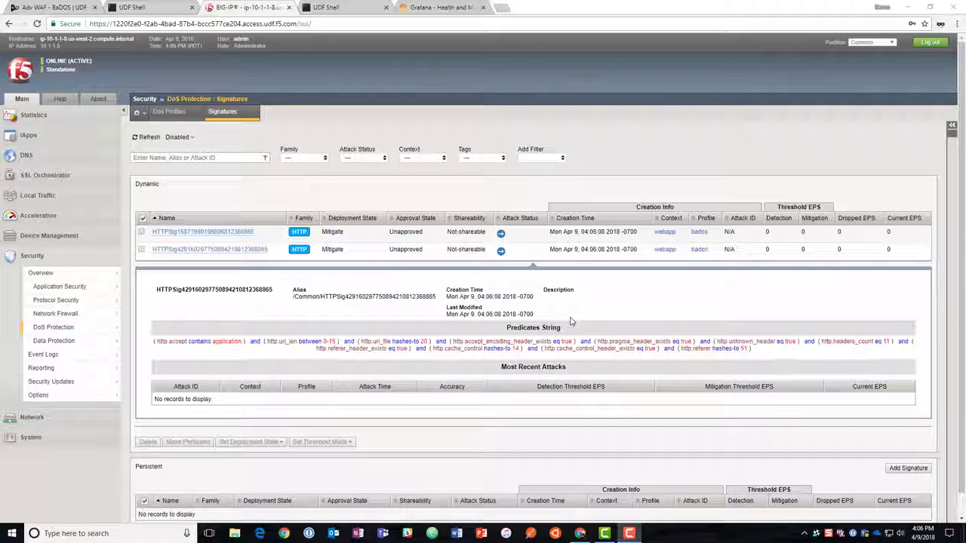
Show the properties of the second dynamic DoS signature and select that signature in the list.
left_click(952, 127)
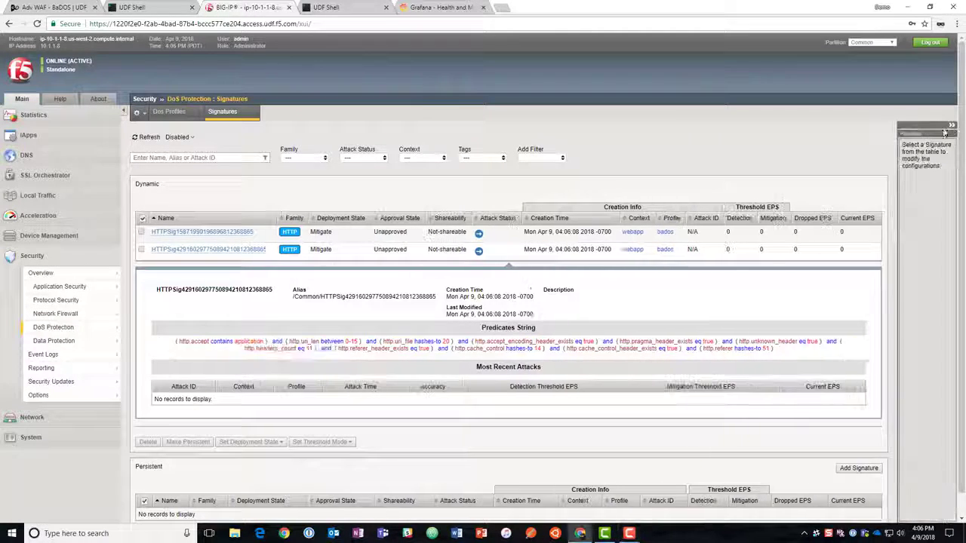
left_click(231, 250)
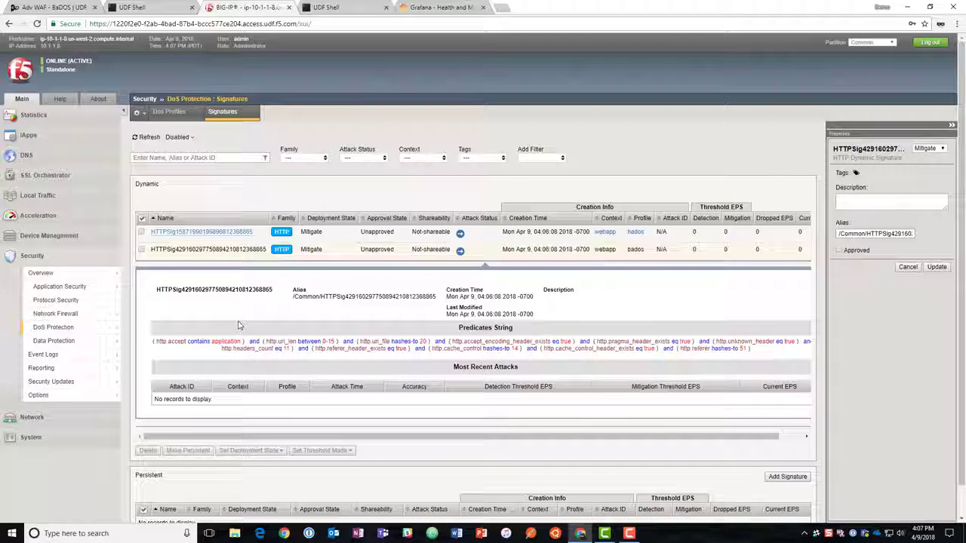
left_click(142, 249)
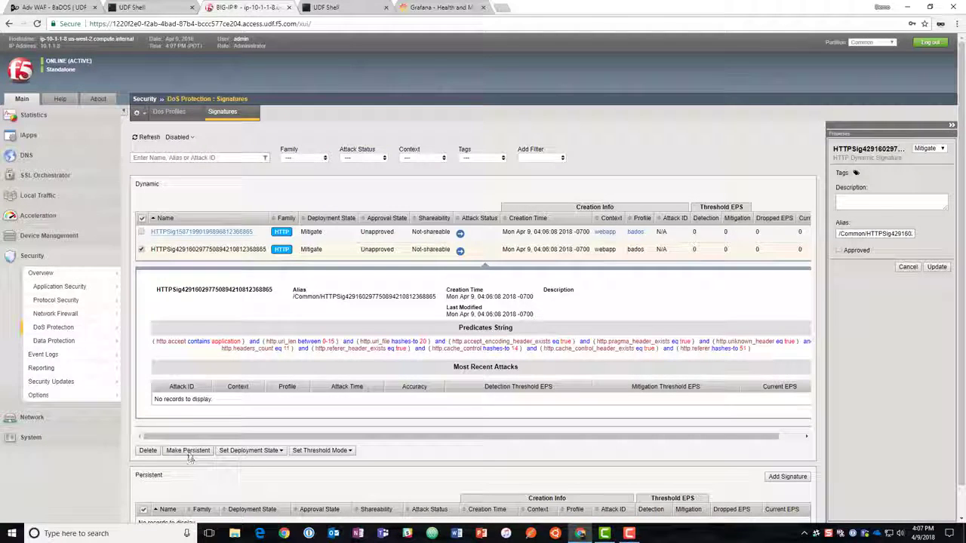
Examine the last 10 minutes of base metrics, health and HTTP rate limit mitigation in the Grafana dashboard.
scroll(182, 475, "down", 1)
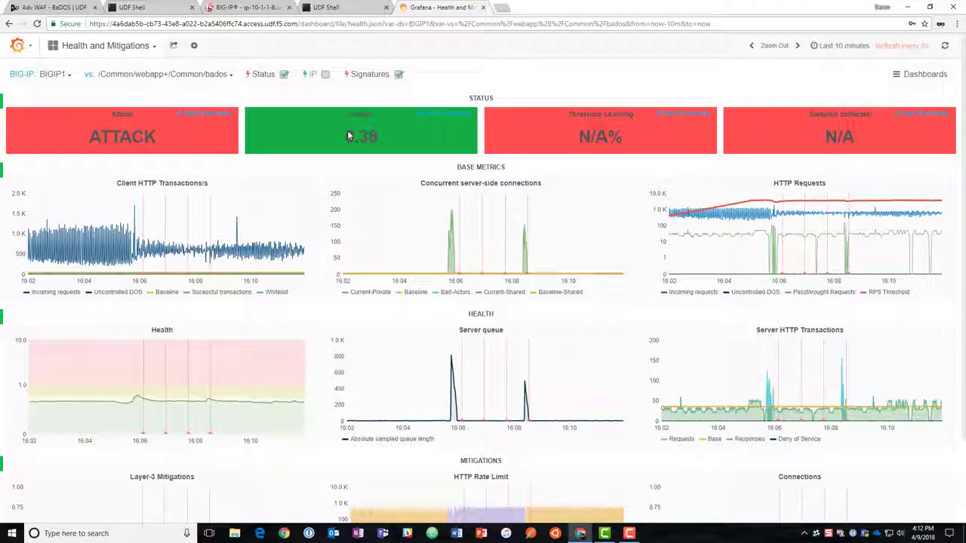
scroll(377, 158, "down", 2)
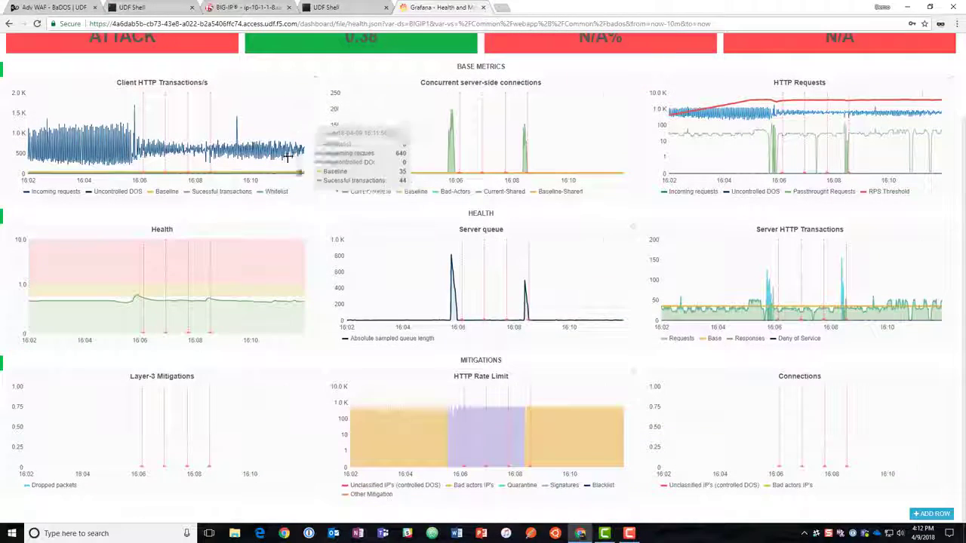